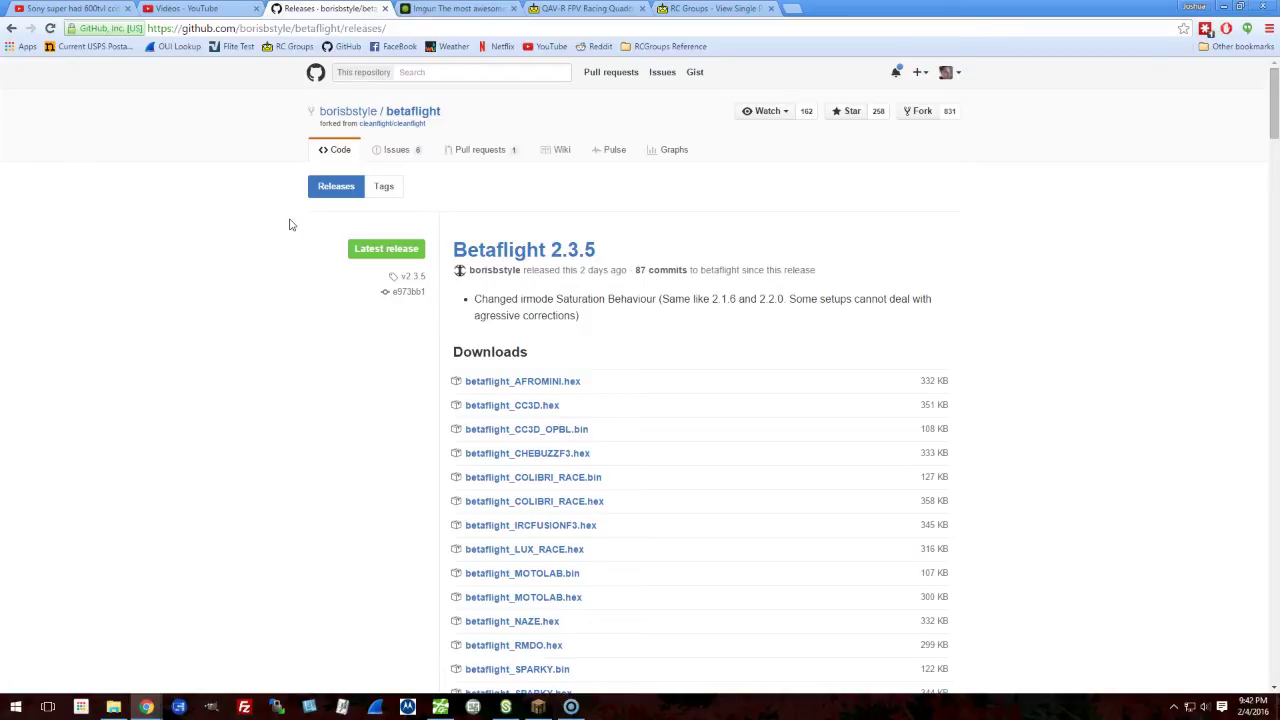
Review the Betaflight releases and download betaflight_LUX_RACE.hex from the Betaflight 2.3.5 release
scroll(292, 226, "down", 1)
scroll(292, 226, "down", 5)
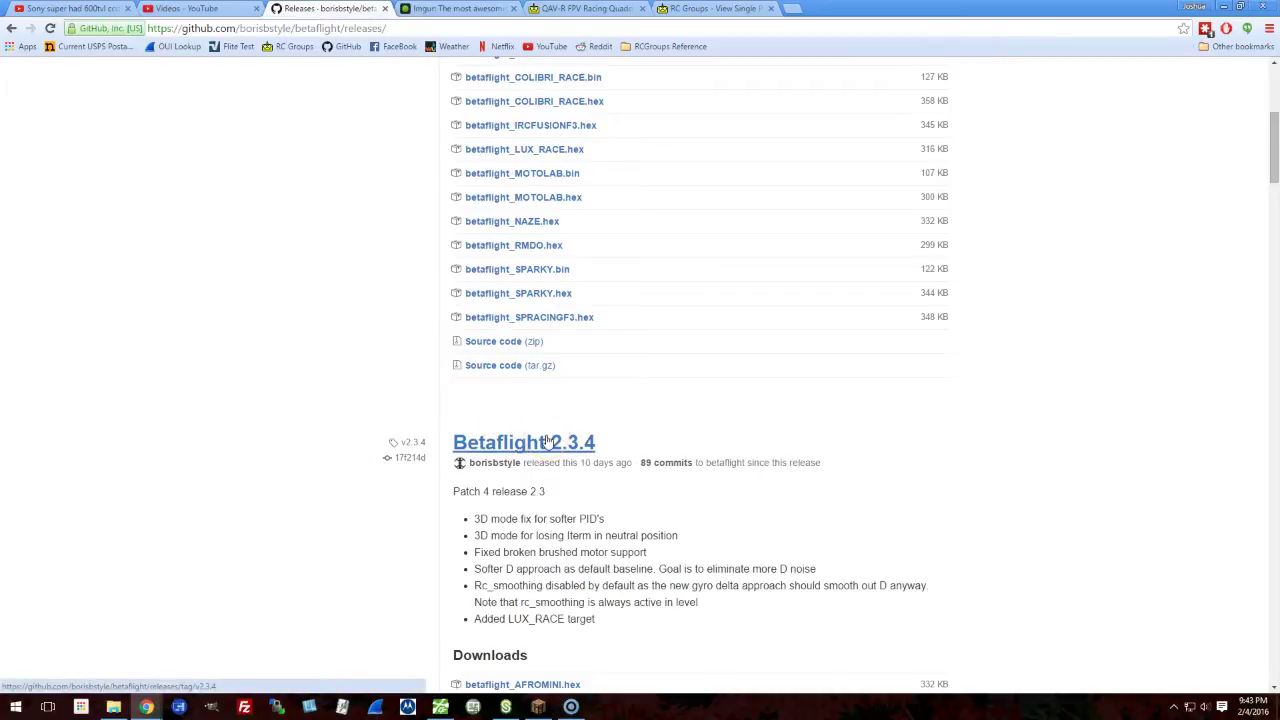
scroll(548, 441, "down", 5)
scroll(547, 438, "up", 1)
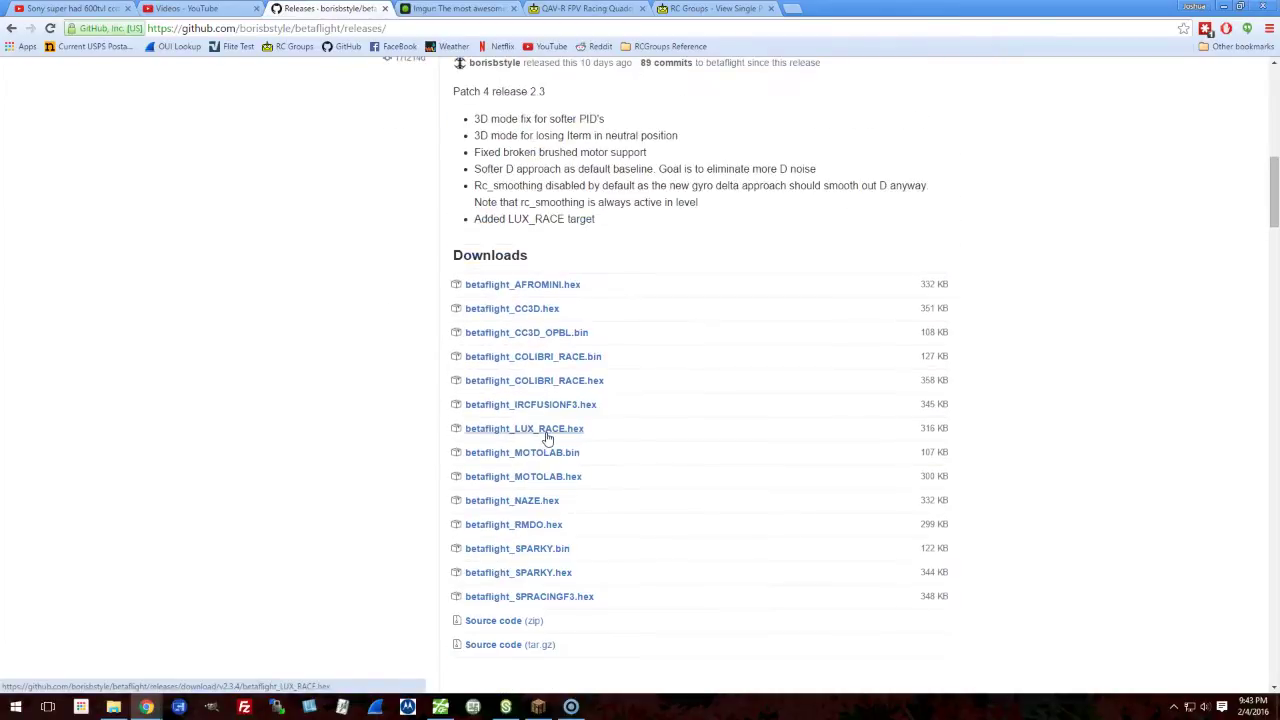
scroll(548, 438, "up", 10)
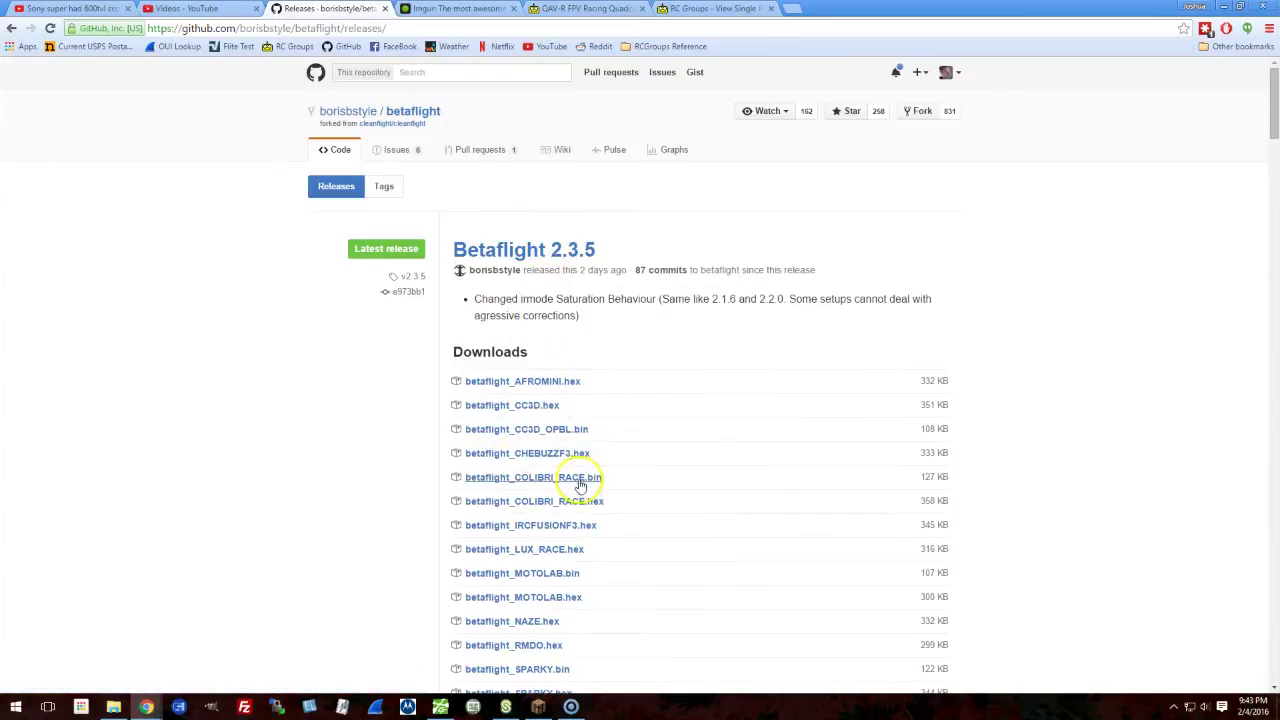
scroll(578, 487, "down", 1)
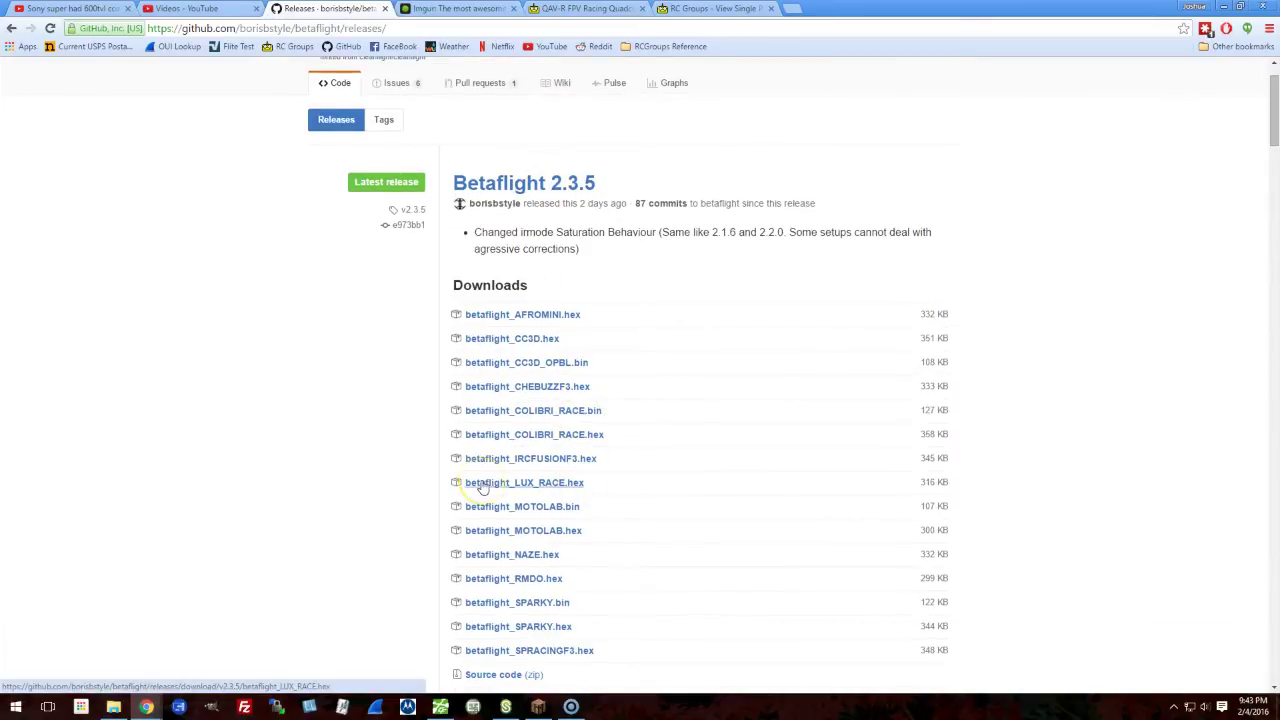
right_click(483, 487)
left_click(494, 534)
left_click(538, 507)
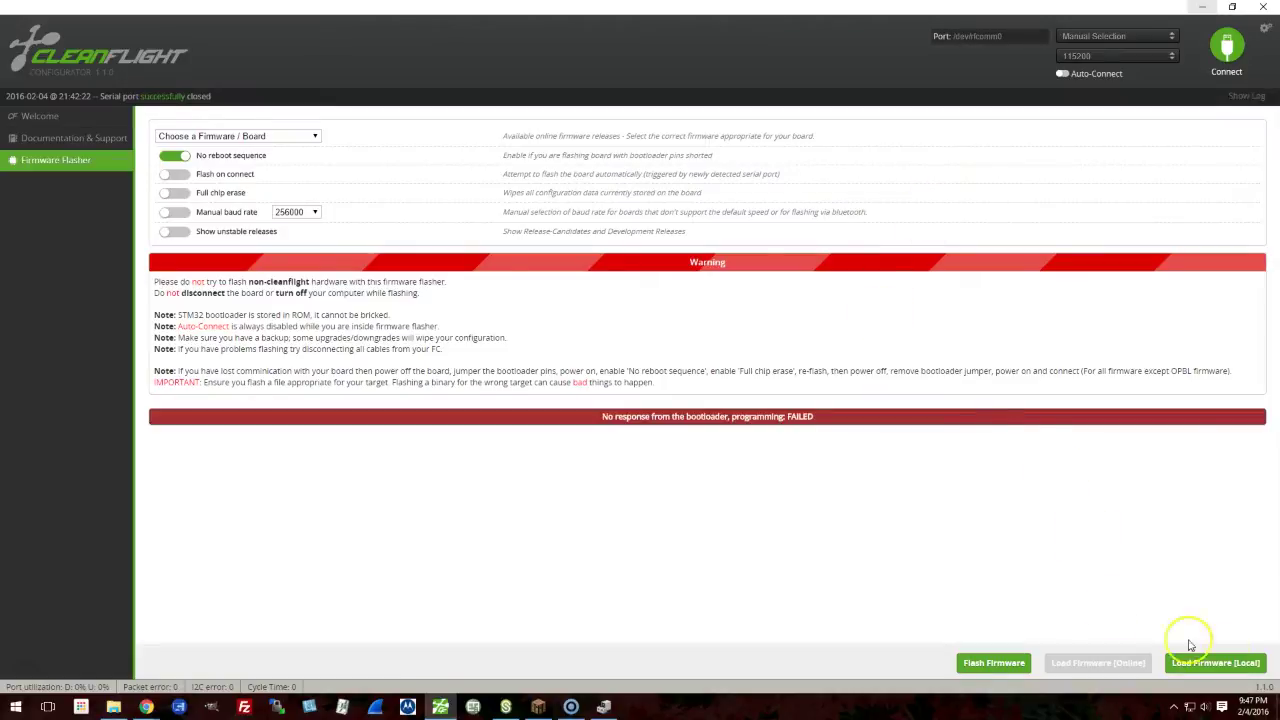
Switch to Cleanflight Configurator, try to flash the loaded firmware, and check the available connection ports
left_click(985, 670)
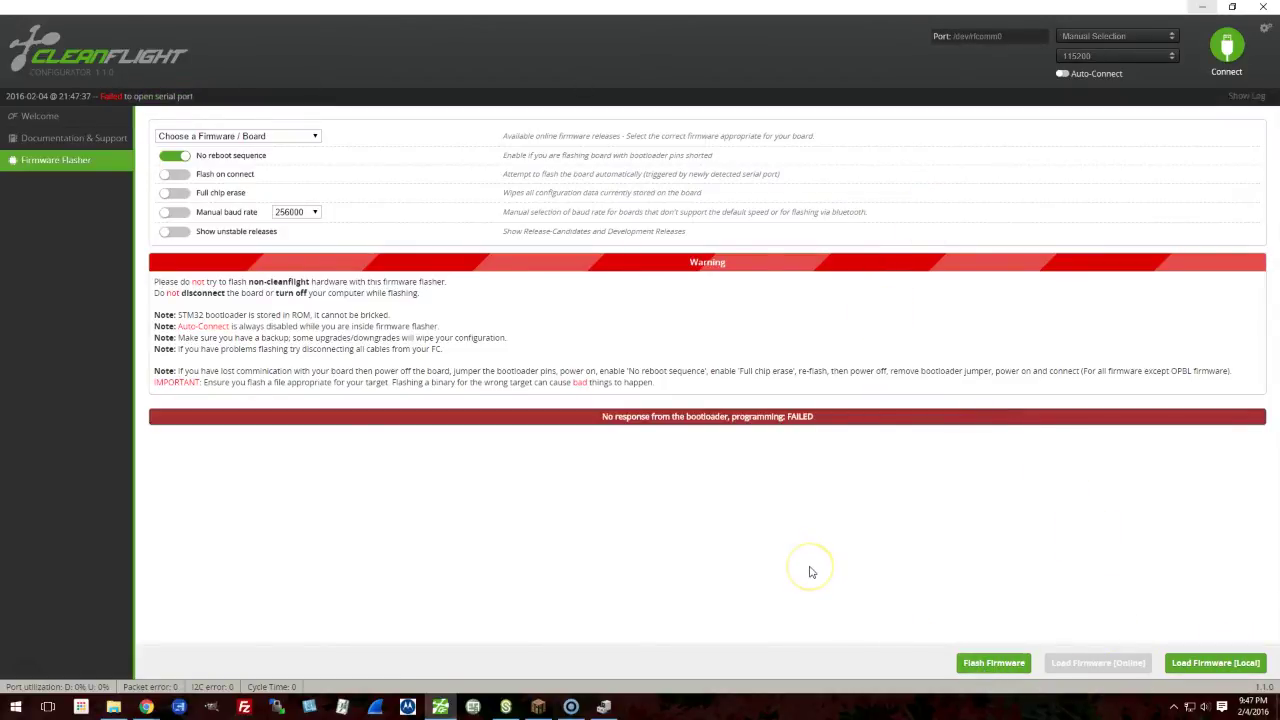
left_click(1088, 38)
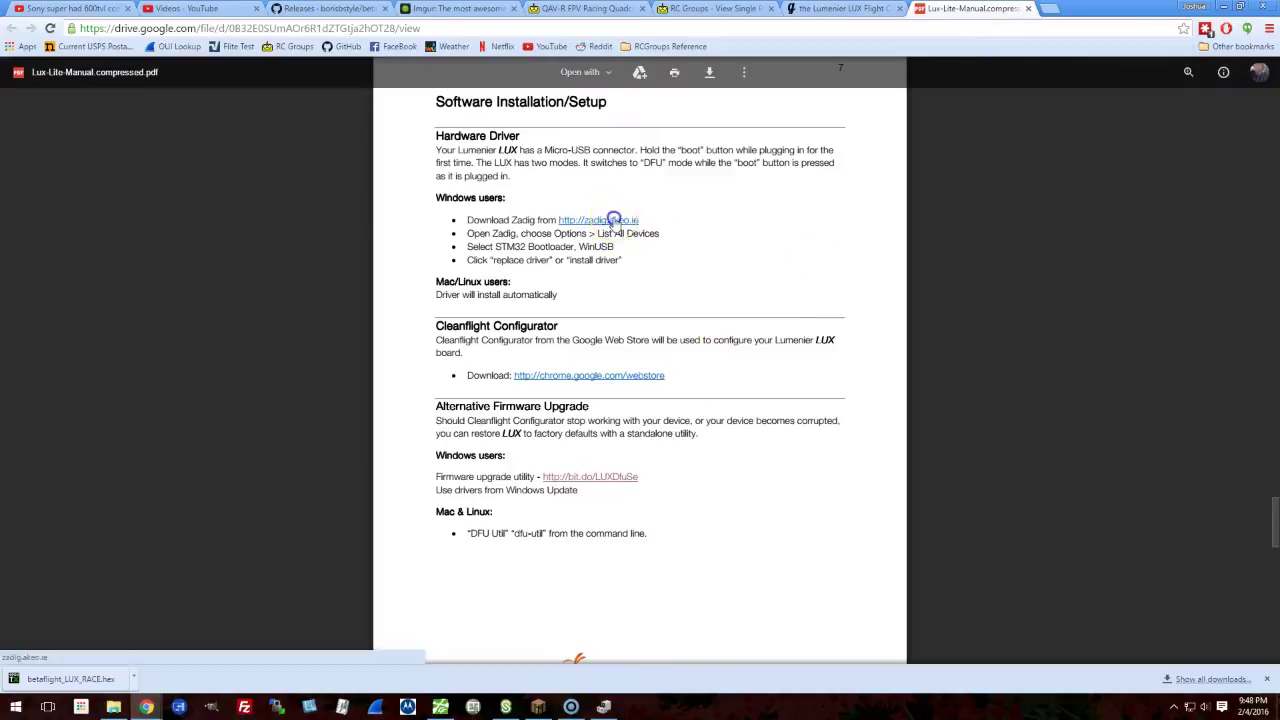
Follow the Lux manual's Zadig link, download and open Zadig for Windows Vista or later, and return to the manual
left_click(614, 220)
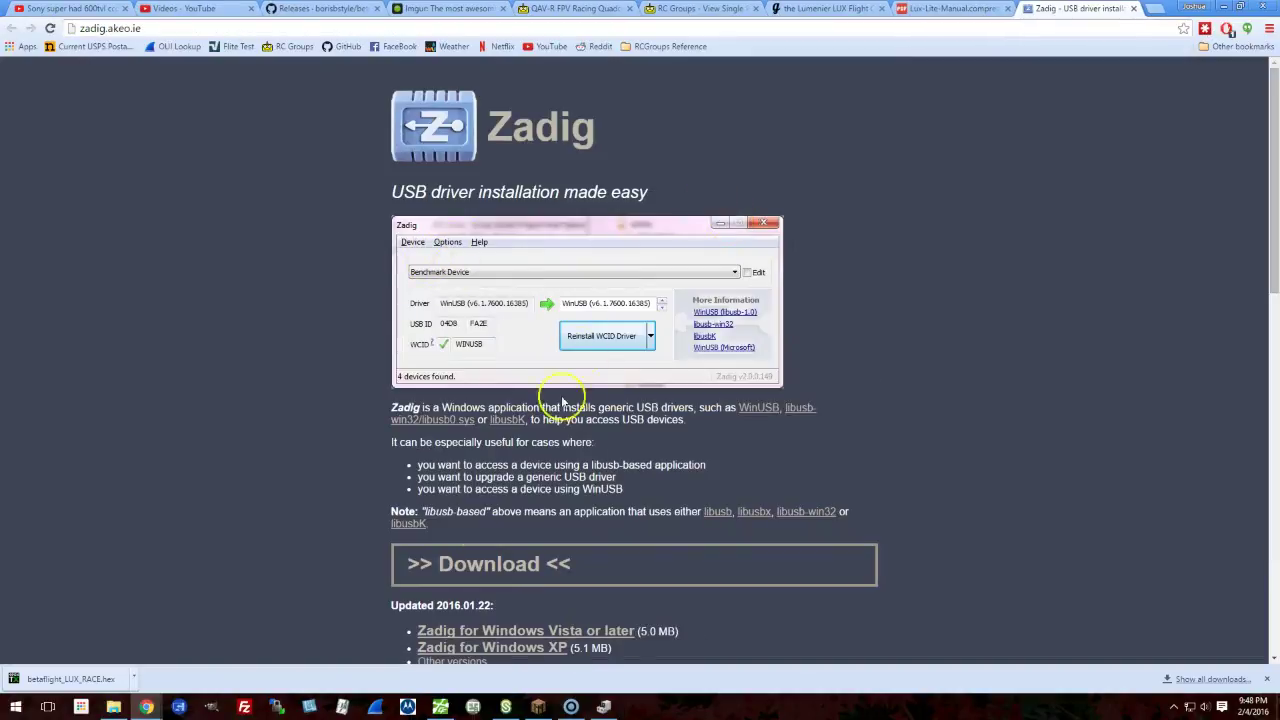
scroll(480, 568, "down", 1)
left_click(483, 566)
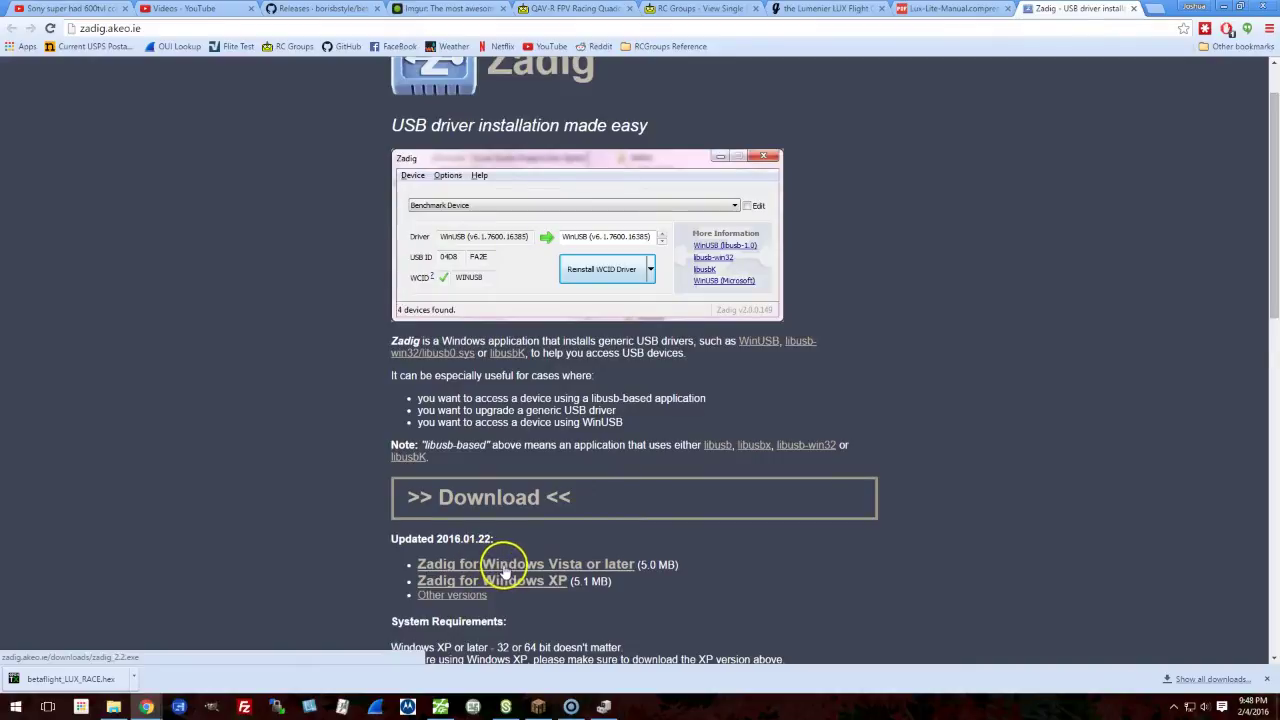
left_click(52, 678)
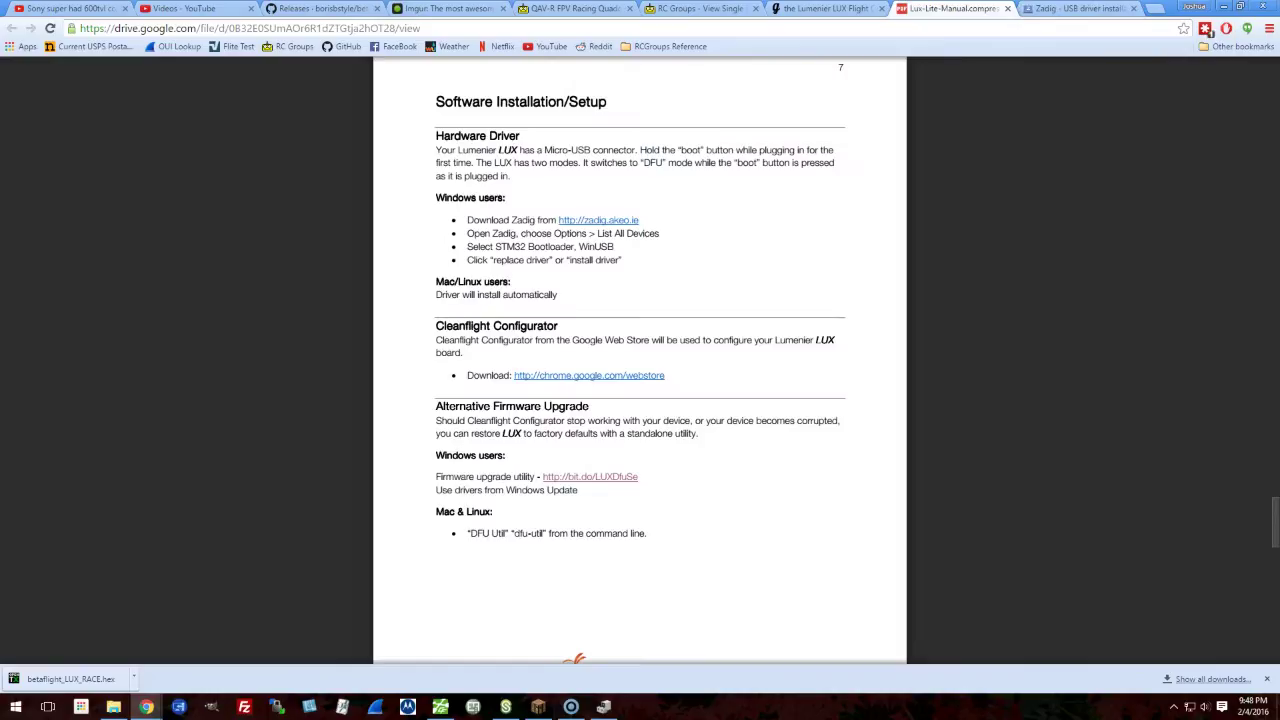
left_click(955, 10)
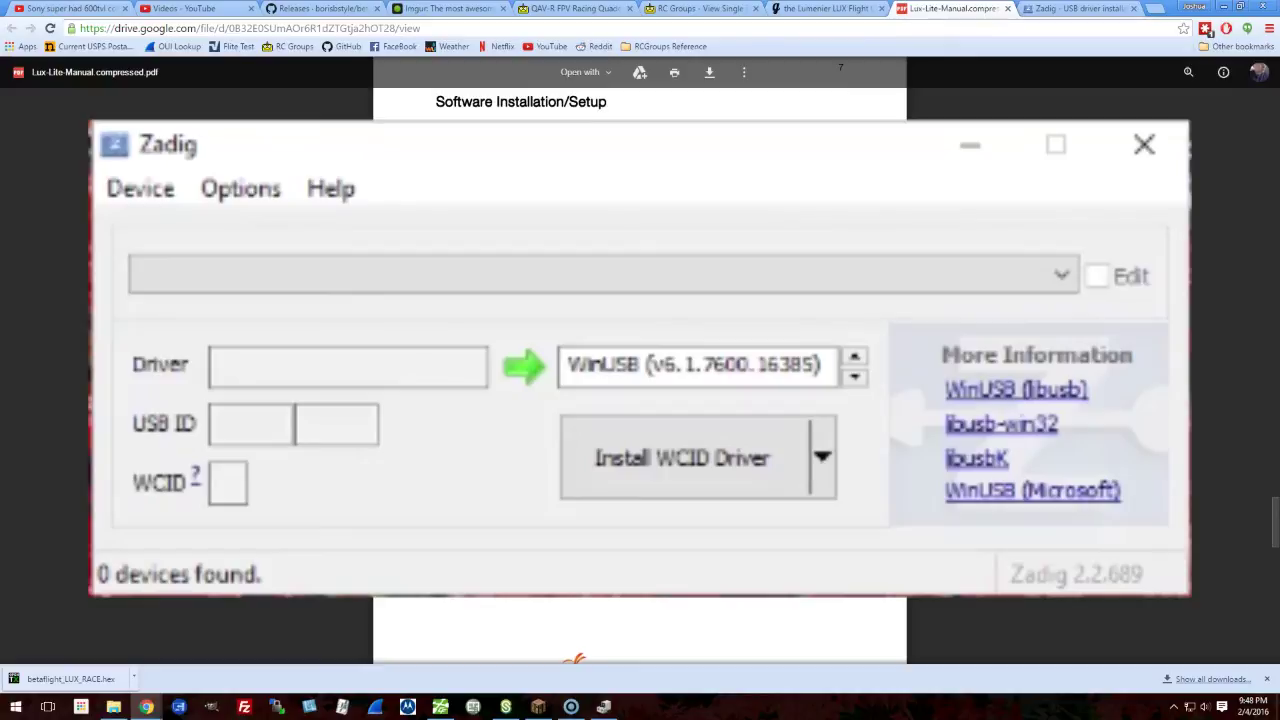
In Zadig, list all devices, replace the STM32 BOOTLOADER driver with WinUSB, and dismiss the installation message
left_click(225, 192)
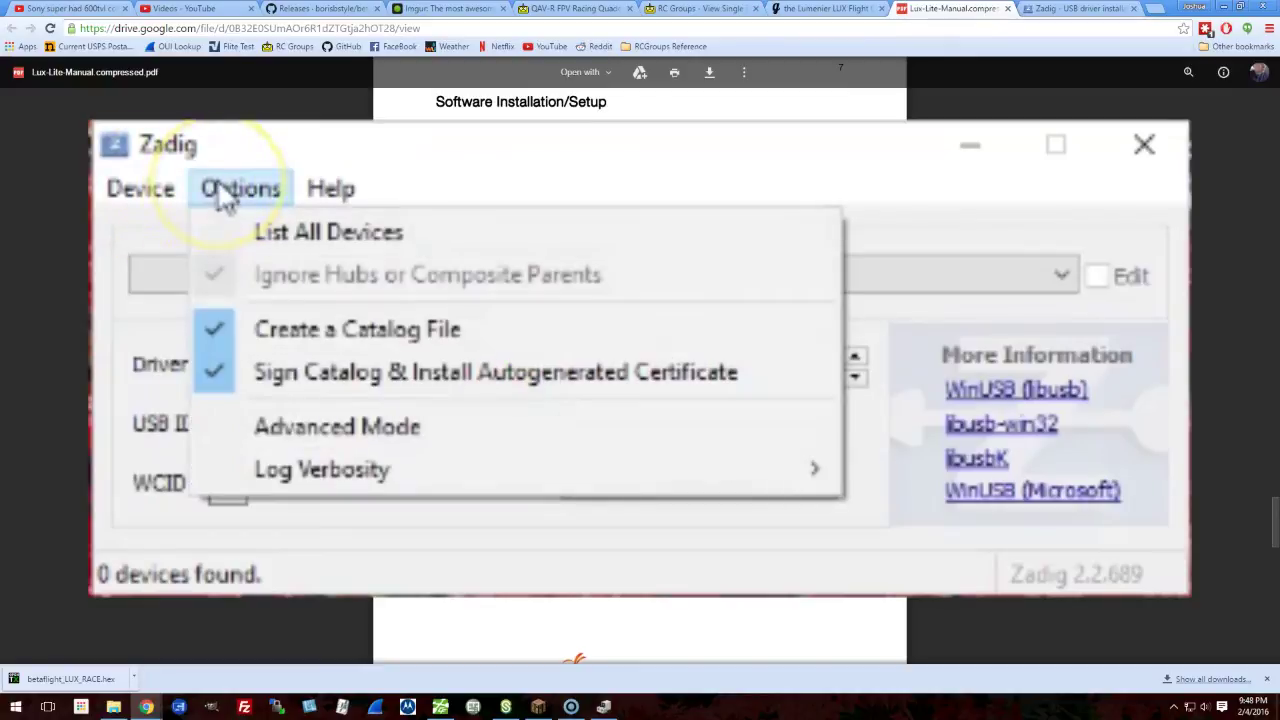
left_click(234, 228)
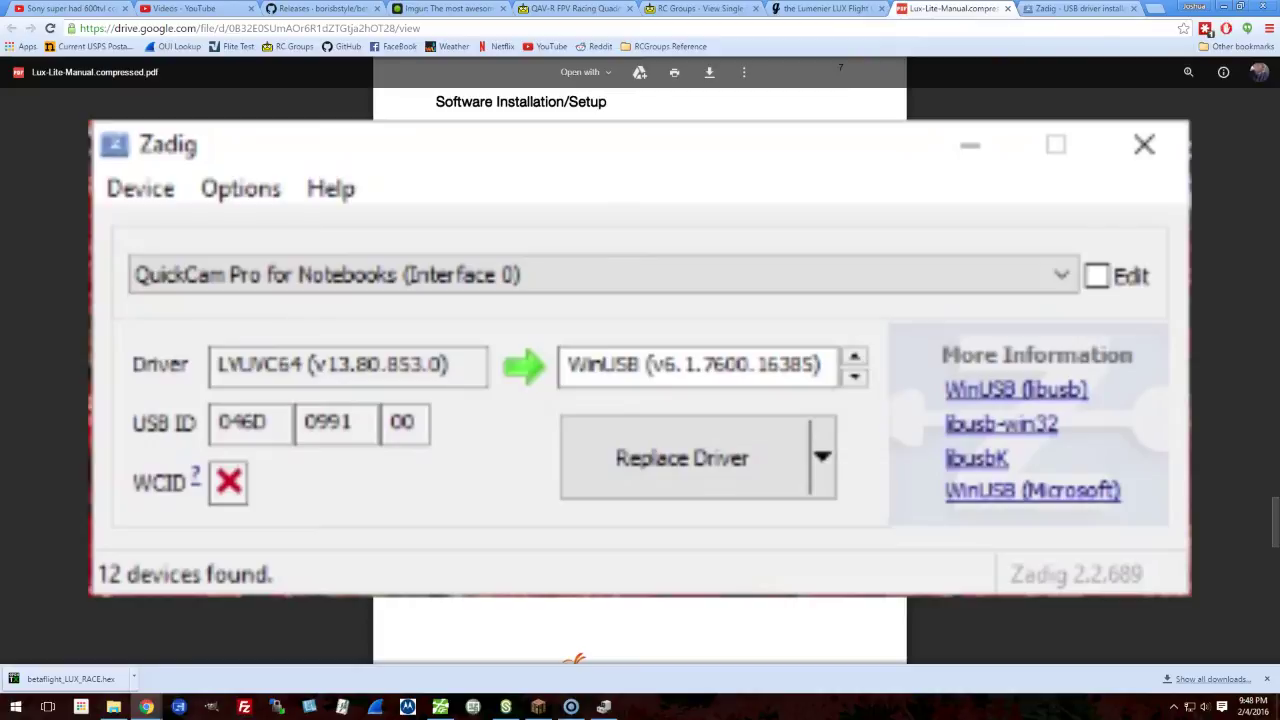
left_click(180, 282)
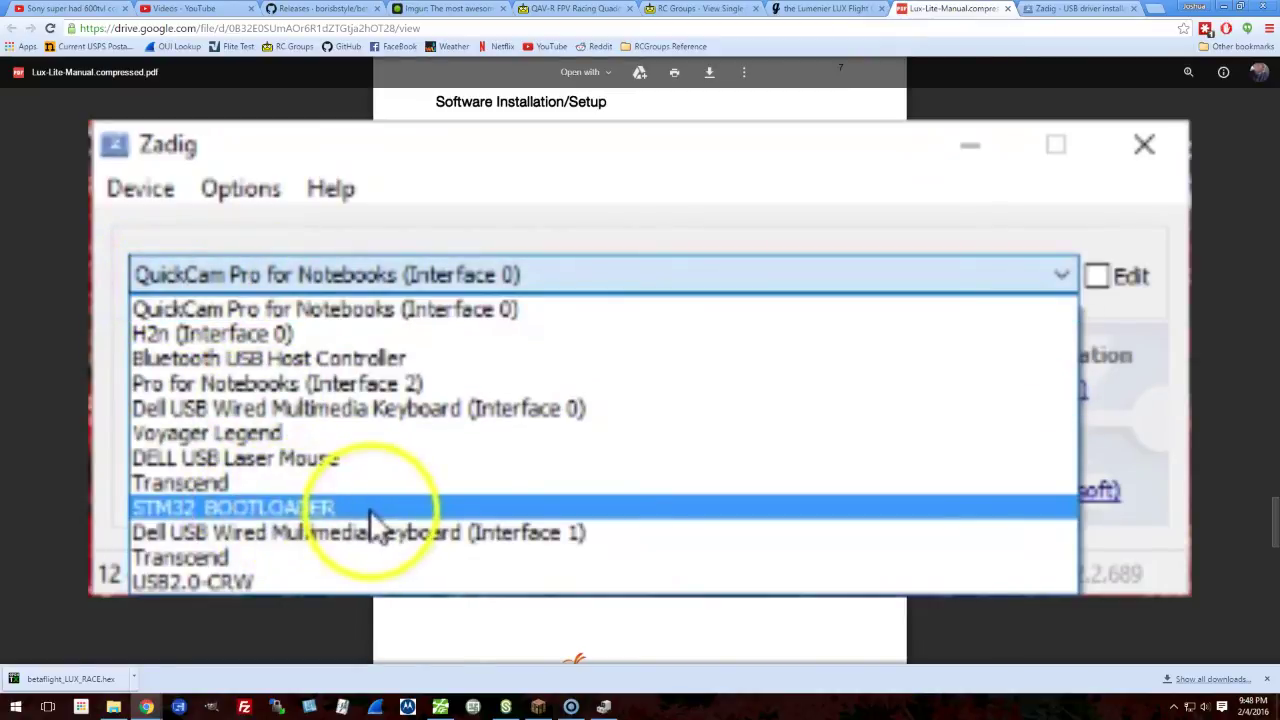
left_click(310, 510)
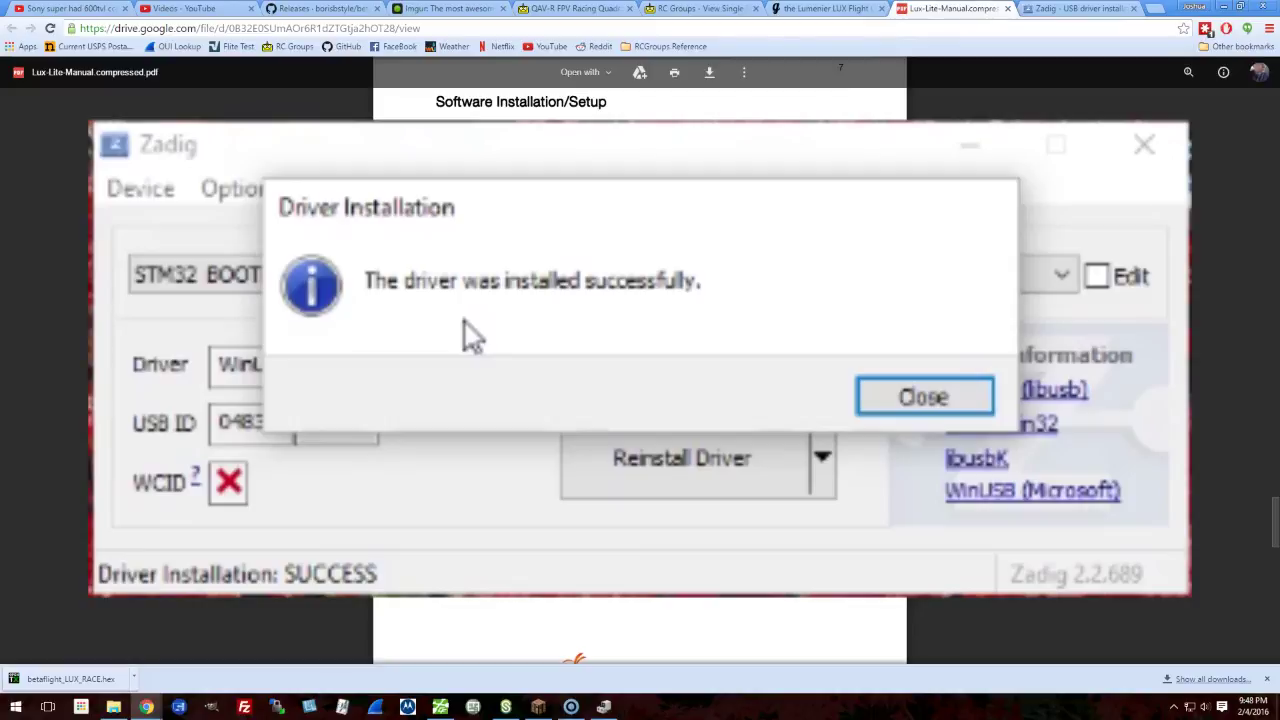
left_click(922, 395)
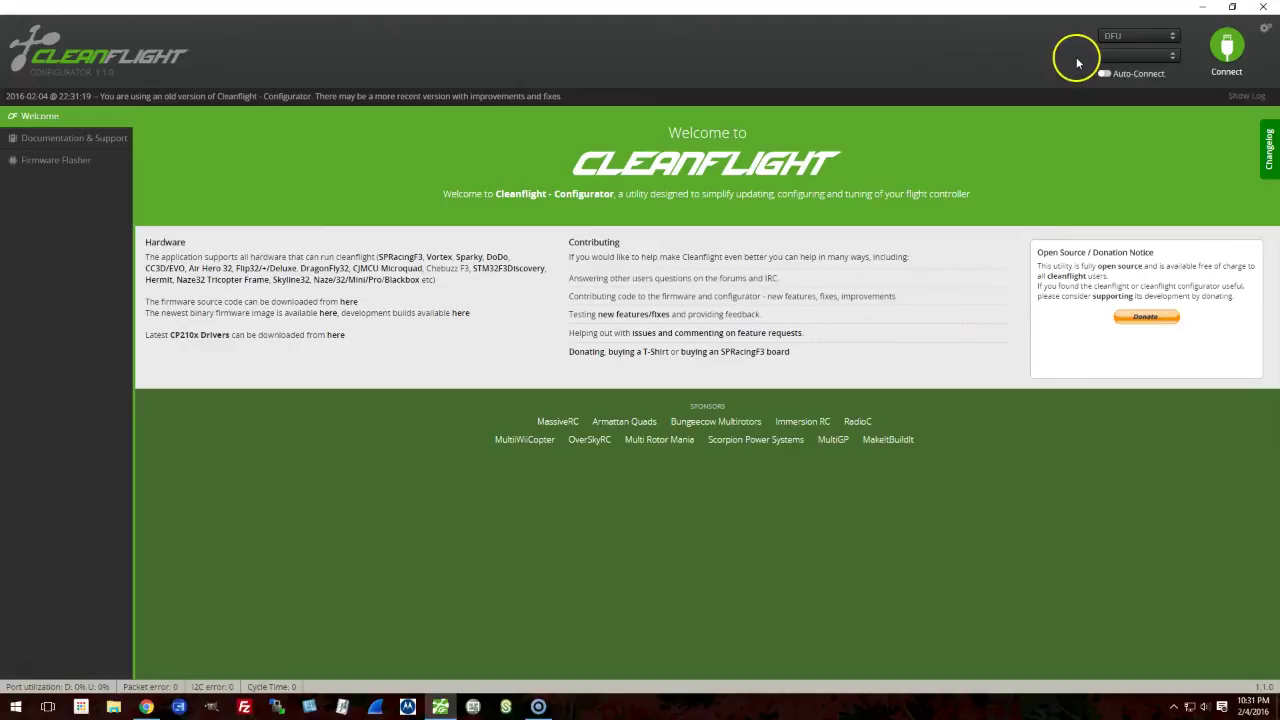
In Cleanflight Configurator, keep DFU as the port and load the local betaflight_LUX_RACE firmware file into the Firmware Flasher
left_click(1136, 38)
left_click(1136, 40)
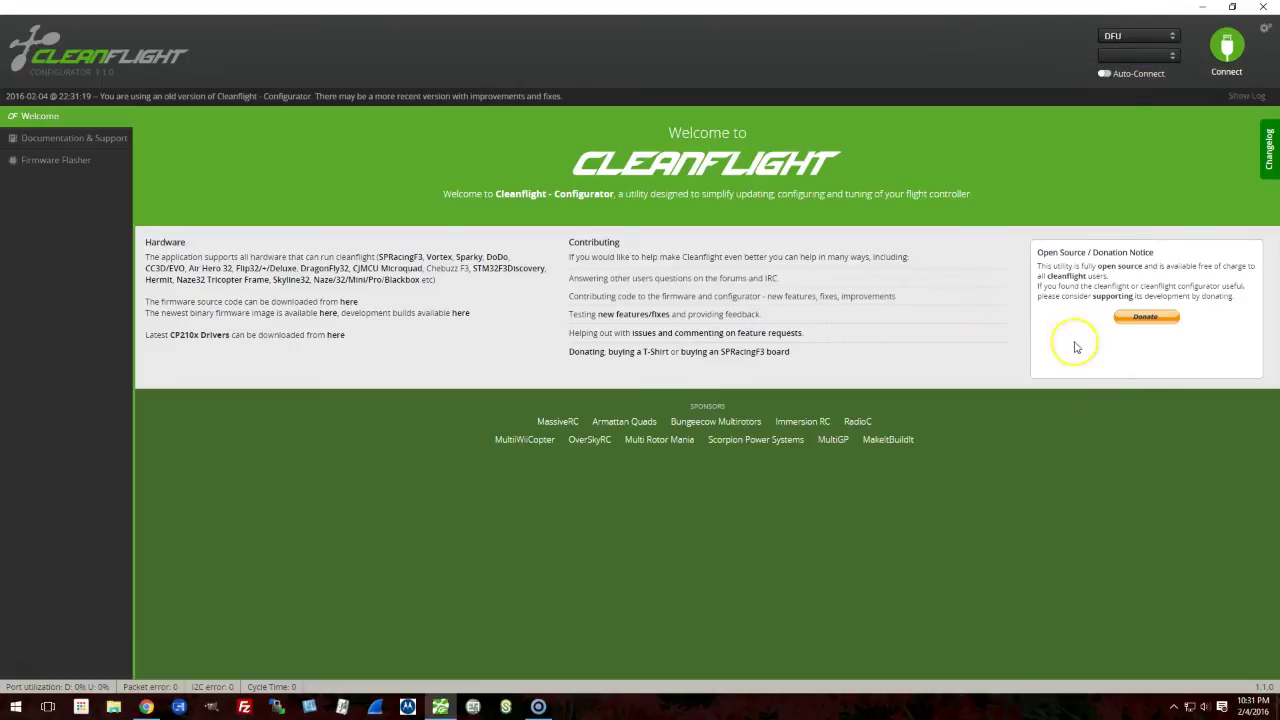
left_click(18, 162)
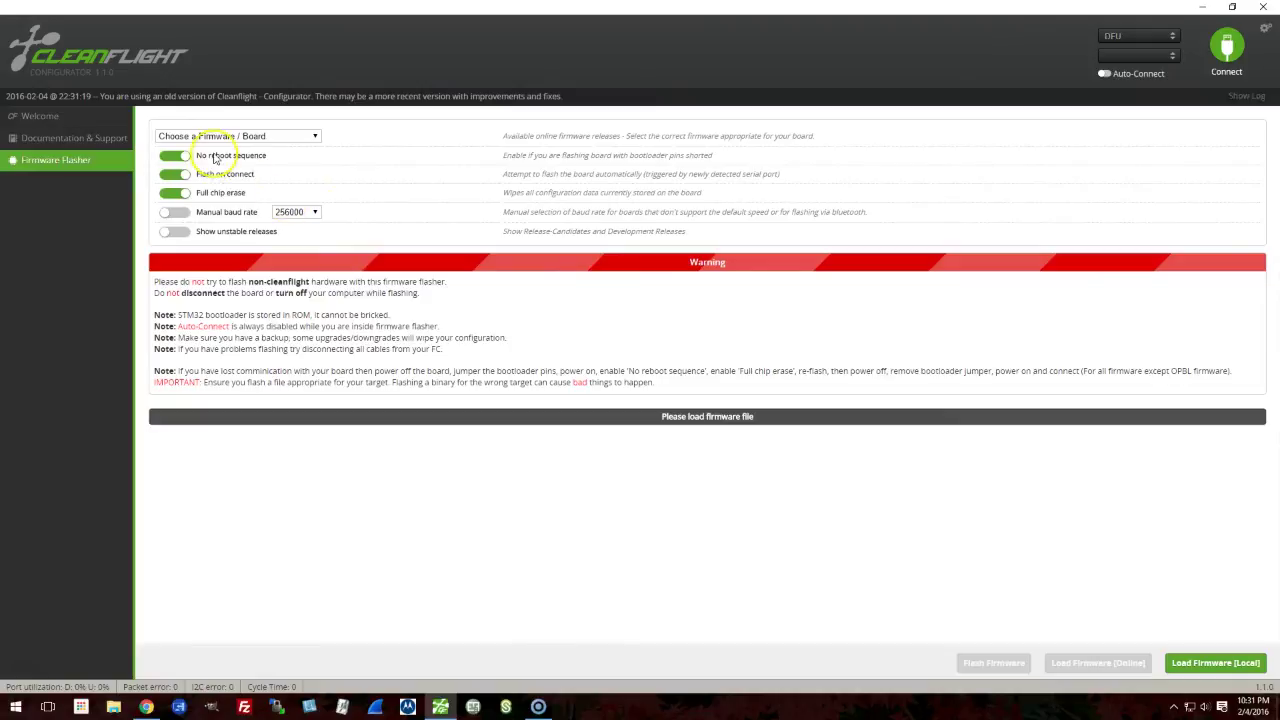
left_click(1172, 662)
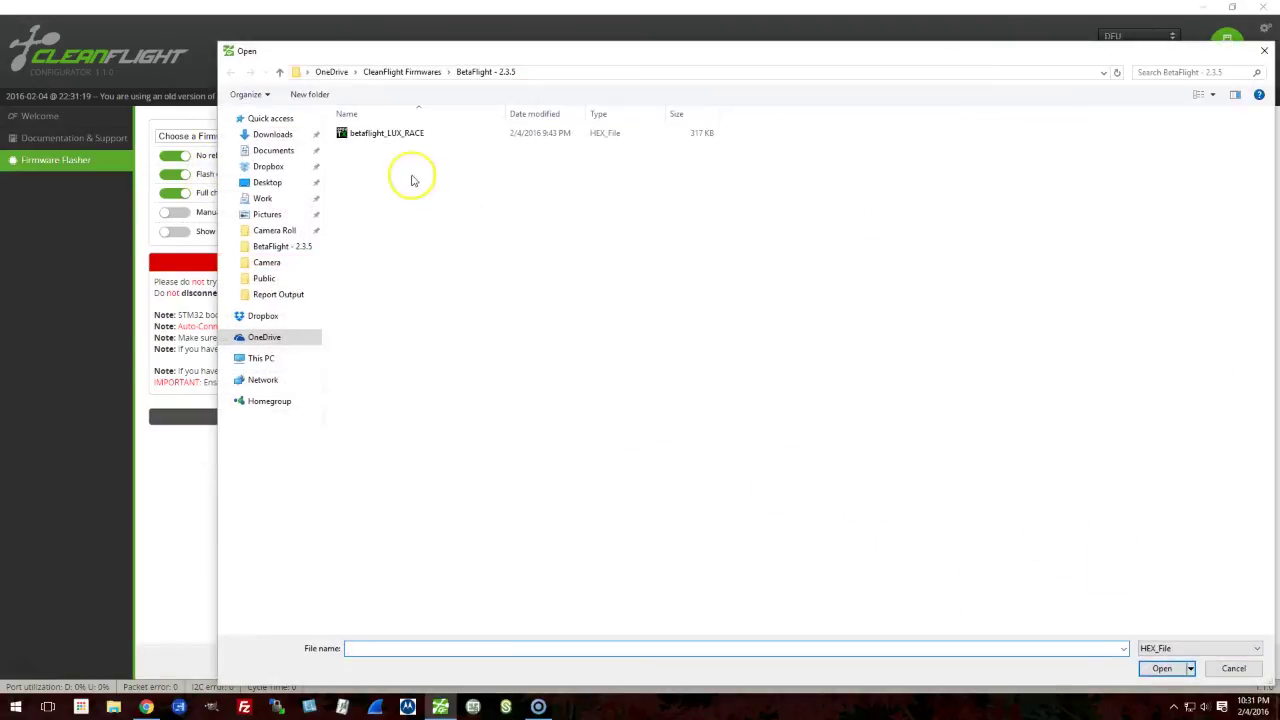
double_click(381, 134)
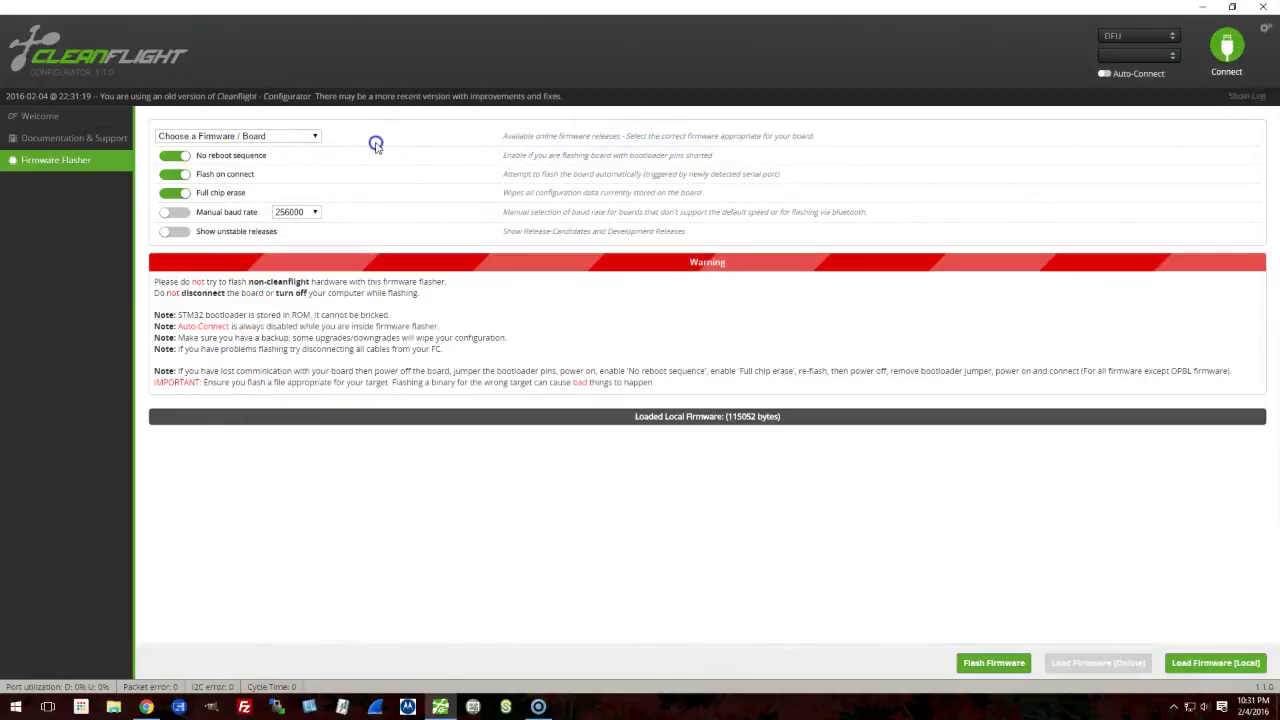
Turn off Flash on connect and flash the loaded firmware to the board
left_click(176, 174)
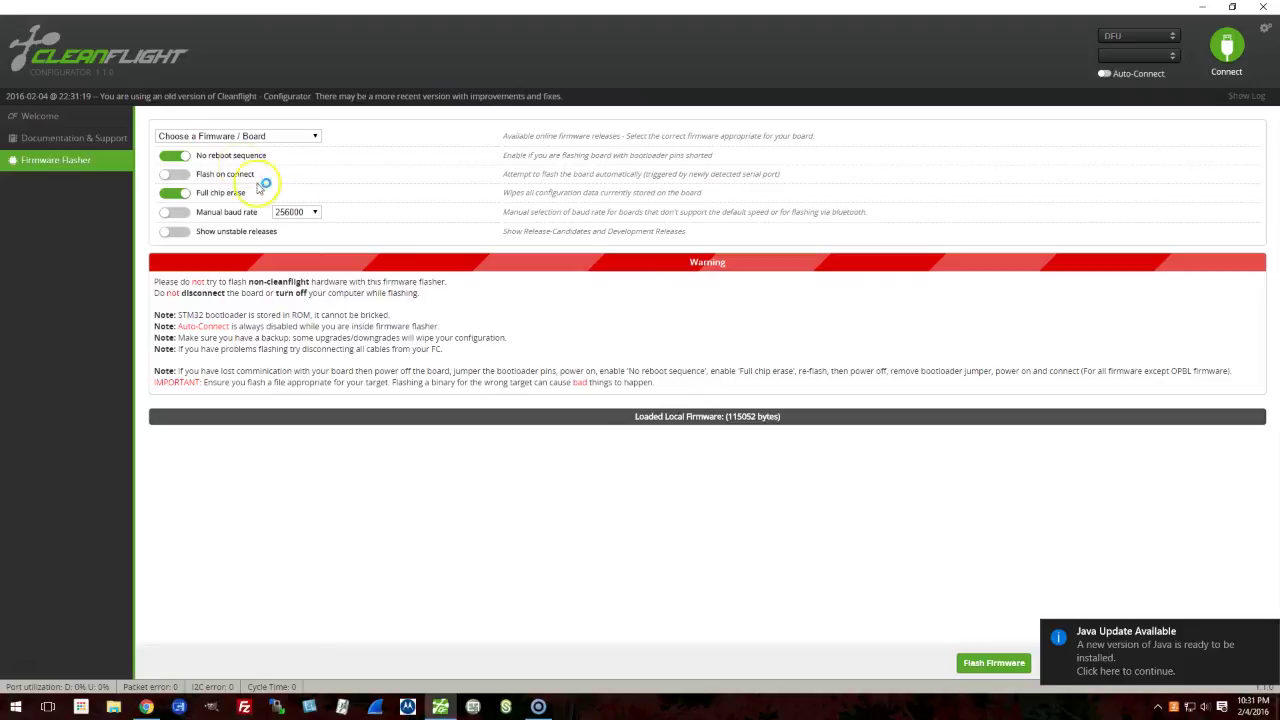
left_click(993, 664)
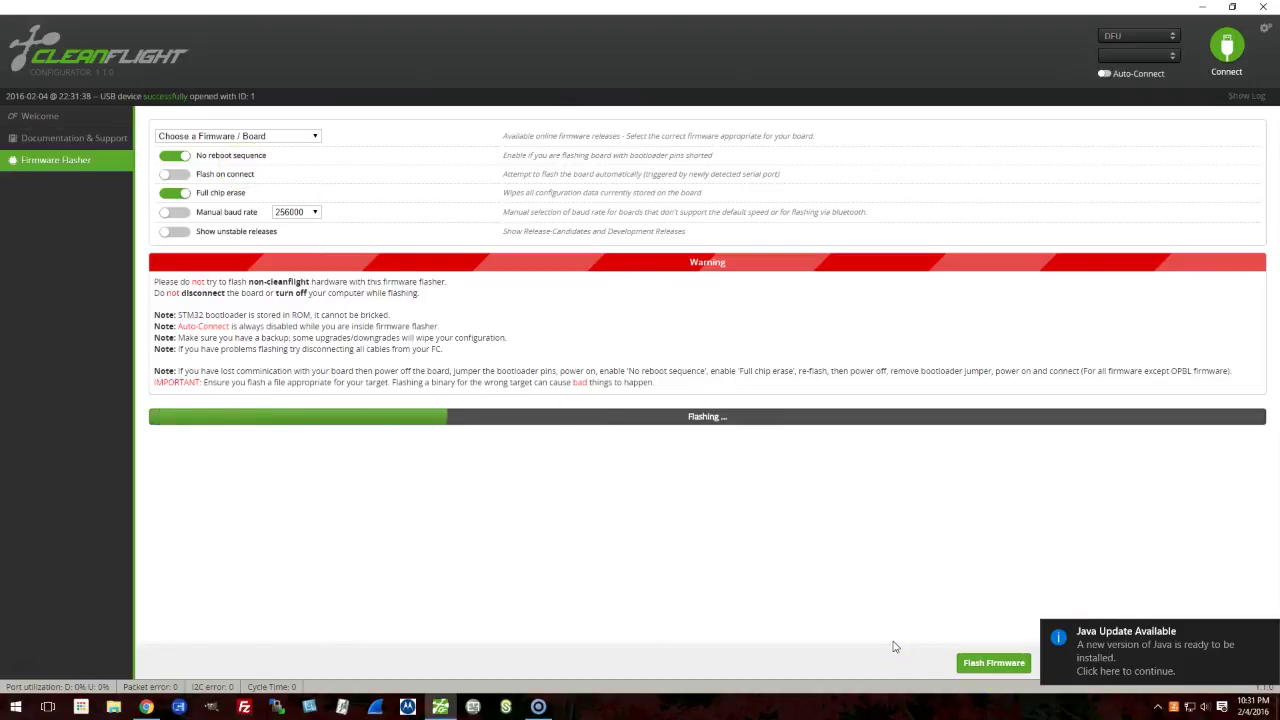
left_click(888, 645)
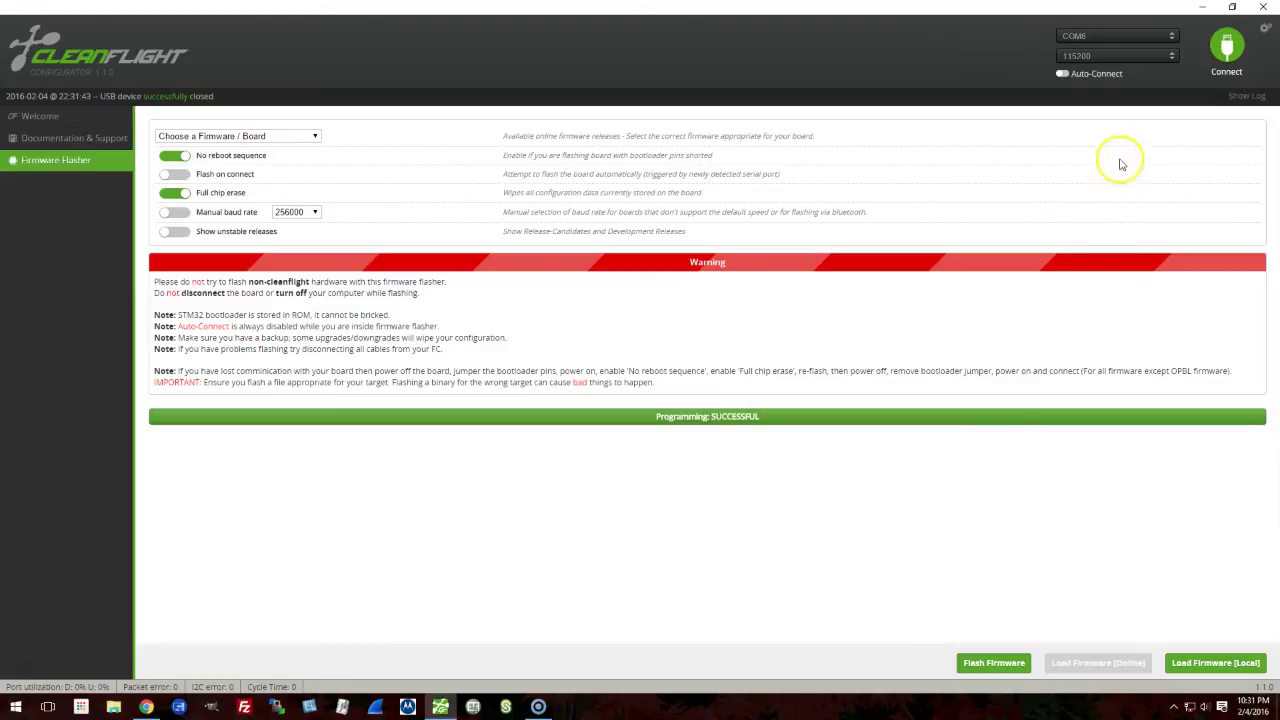
Connect to the board on COM6, run the version command in the CLI, and disconnect
left_click(1229, 48)
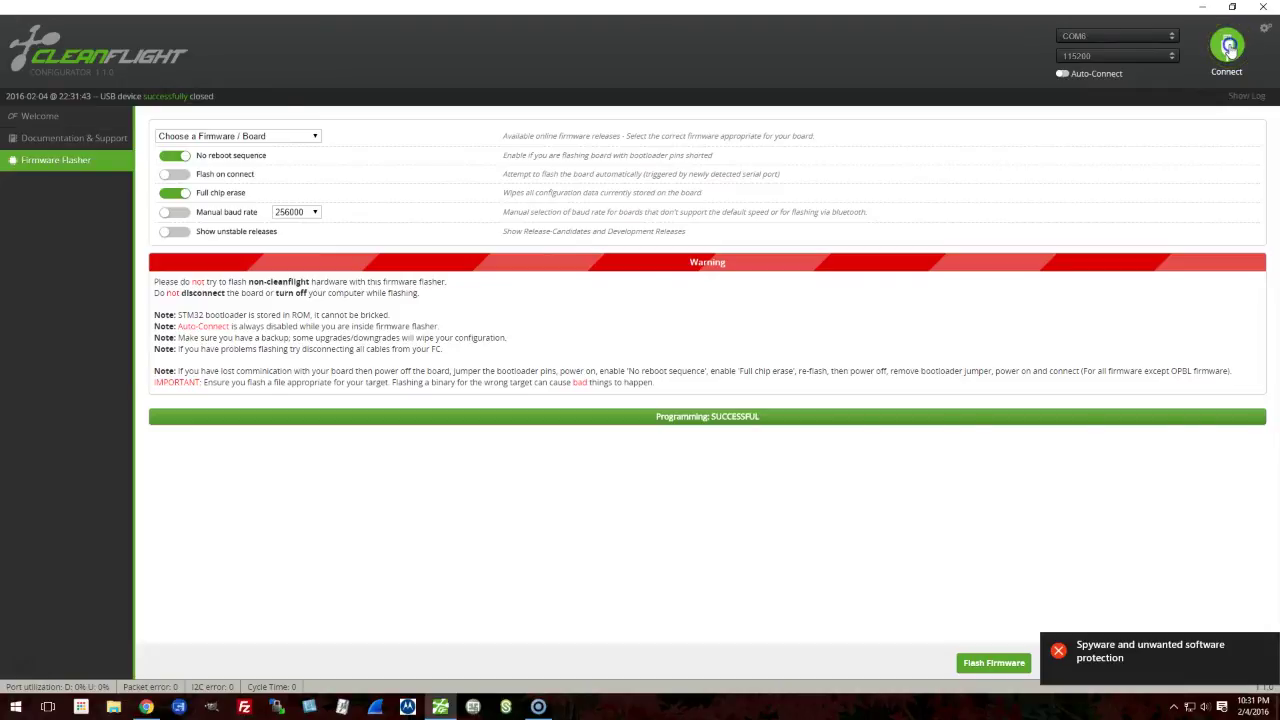
left_click(20, 428)
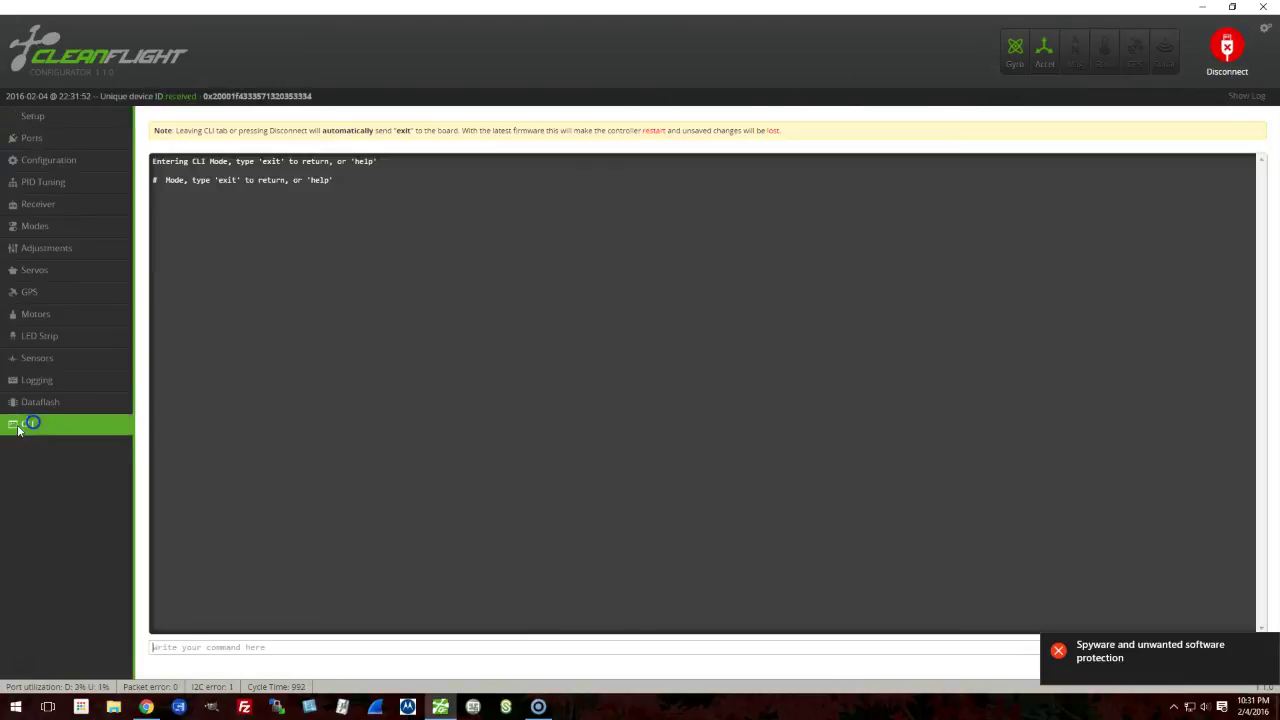
type("version")
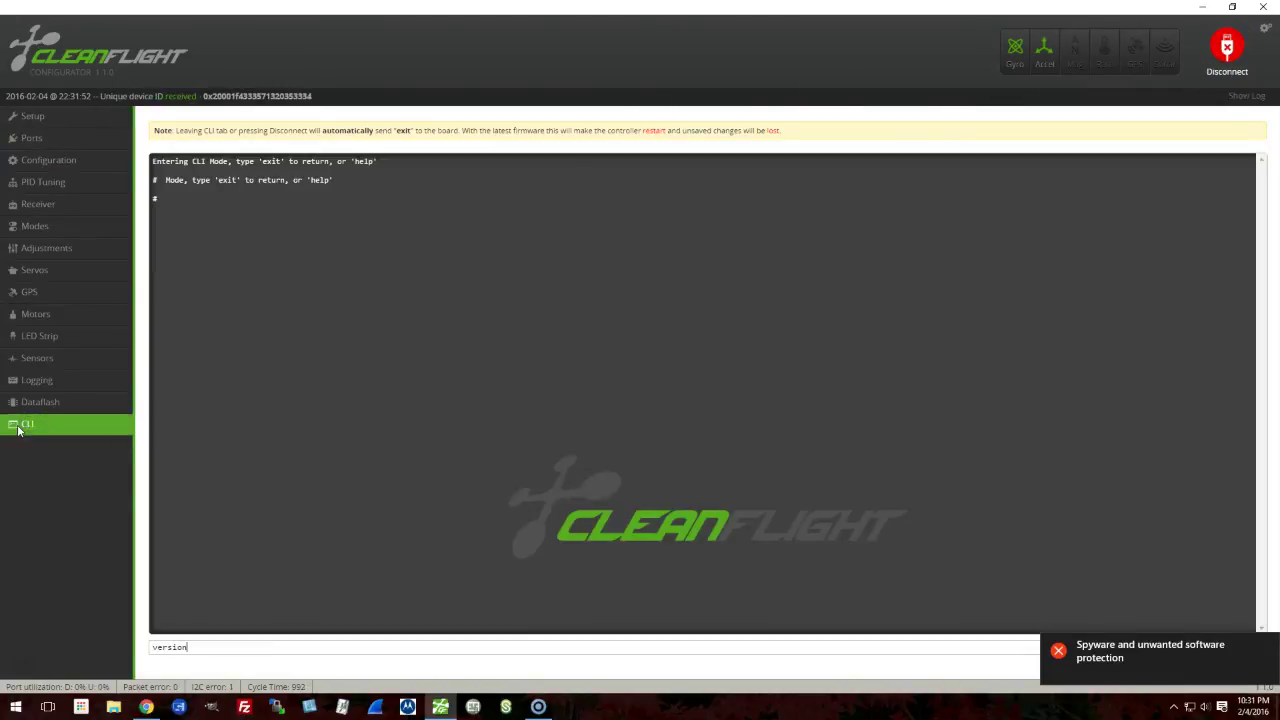
key("Return")
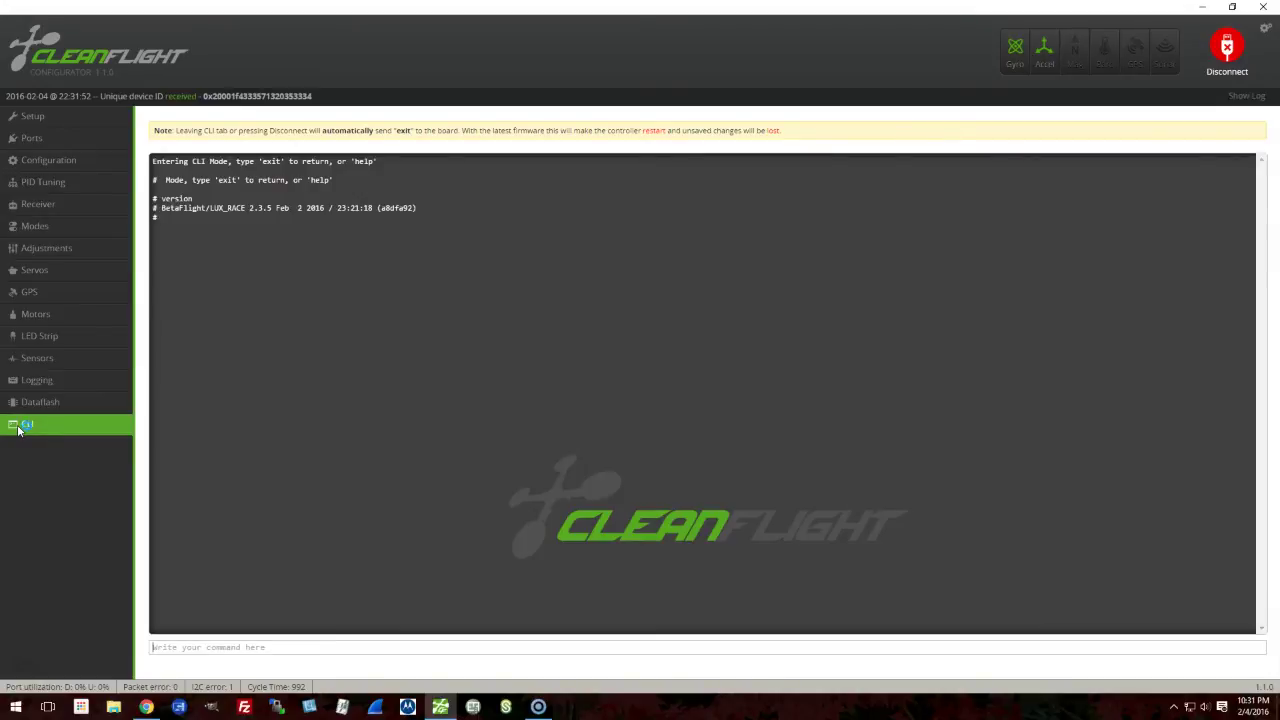
left_click(1222, 50)
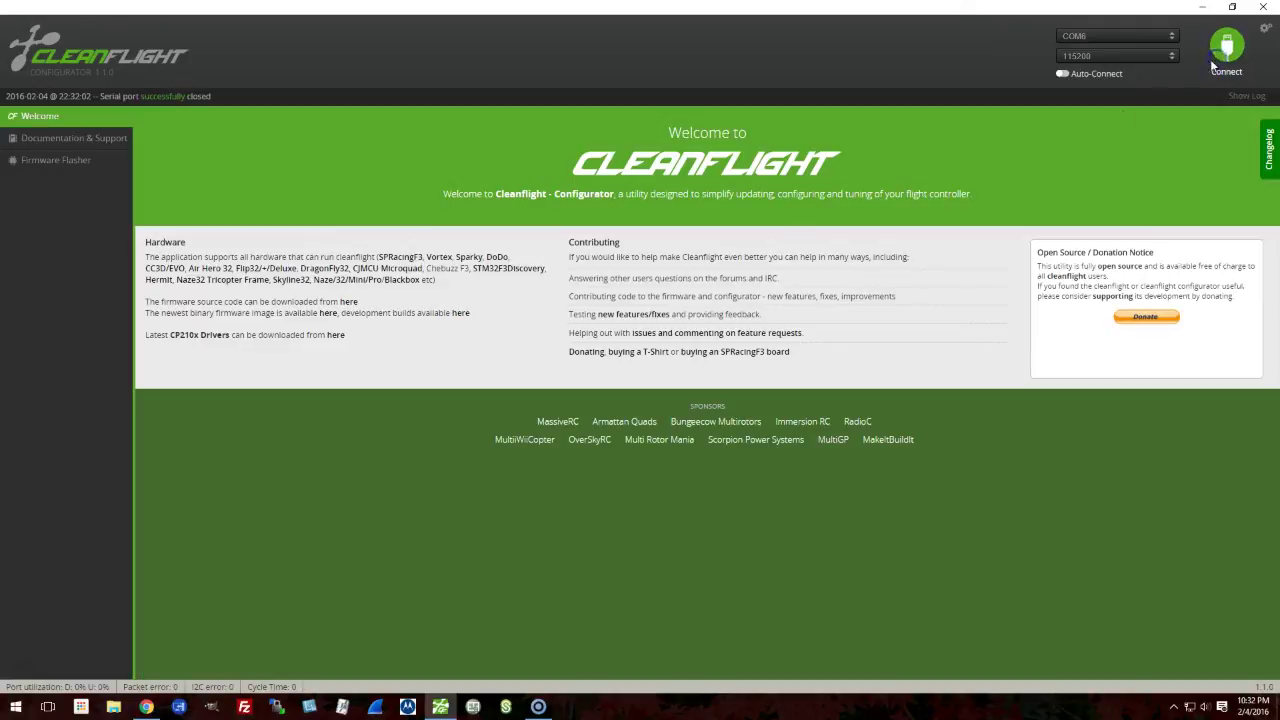